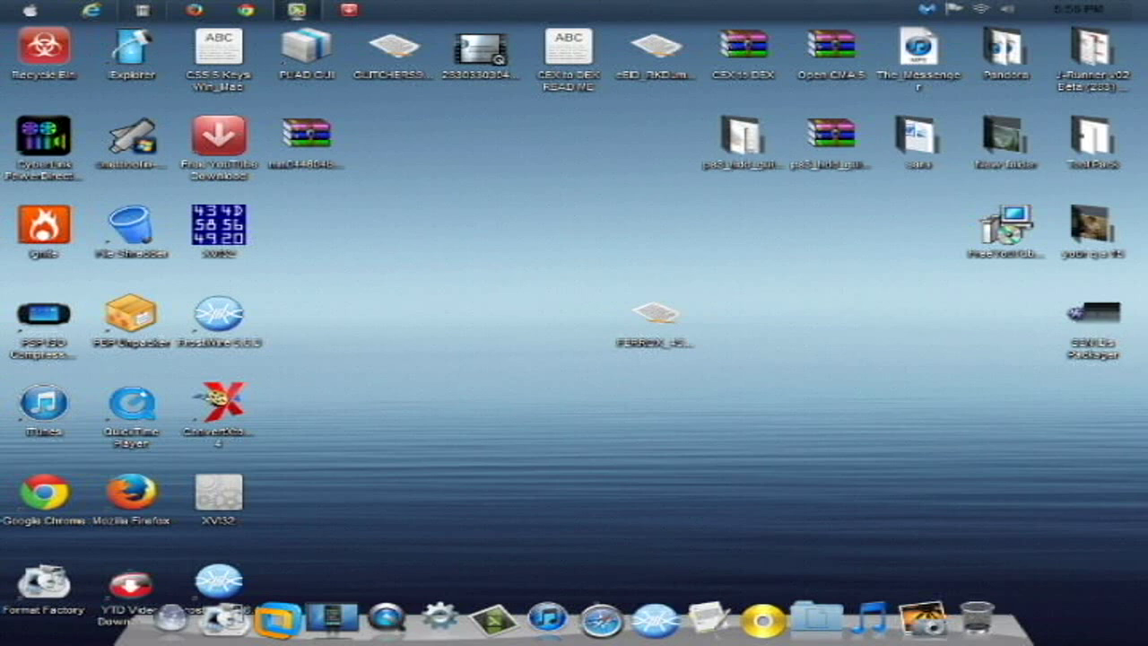
# Step: Open the USB20FD (R:) drive's files and go into the PS3 folder's UPDATE subfolder
pyautogui.click(655, 315)
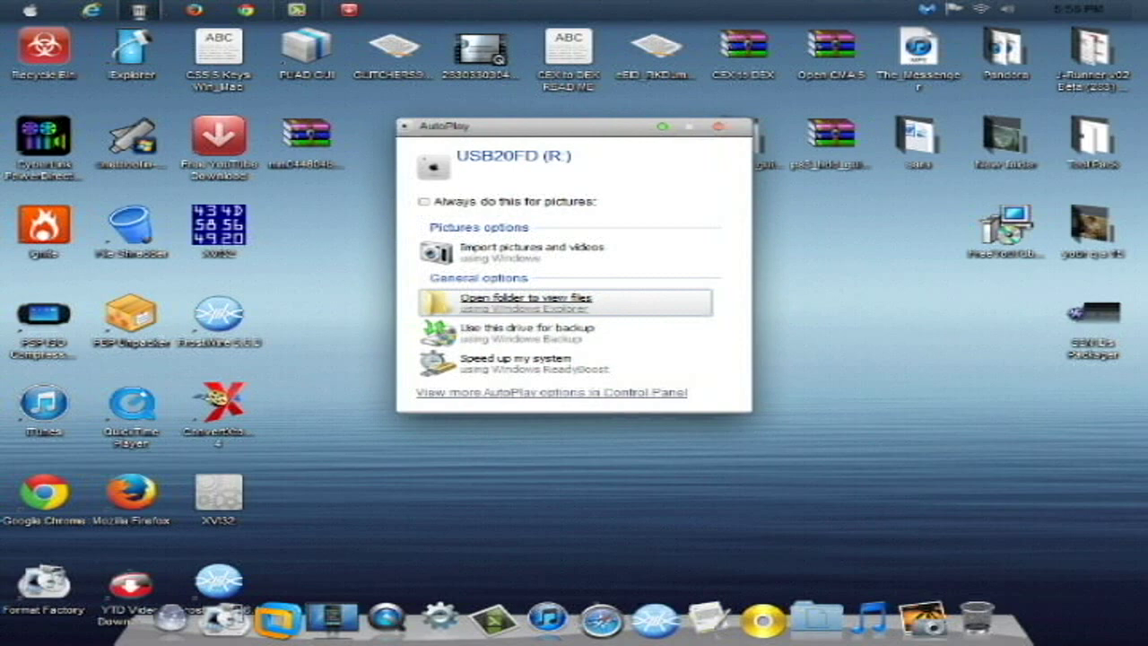
pyautogui.press('Return')
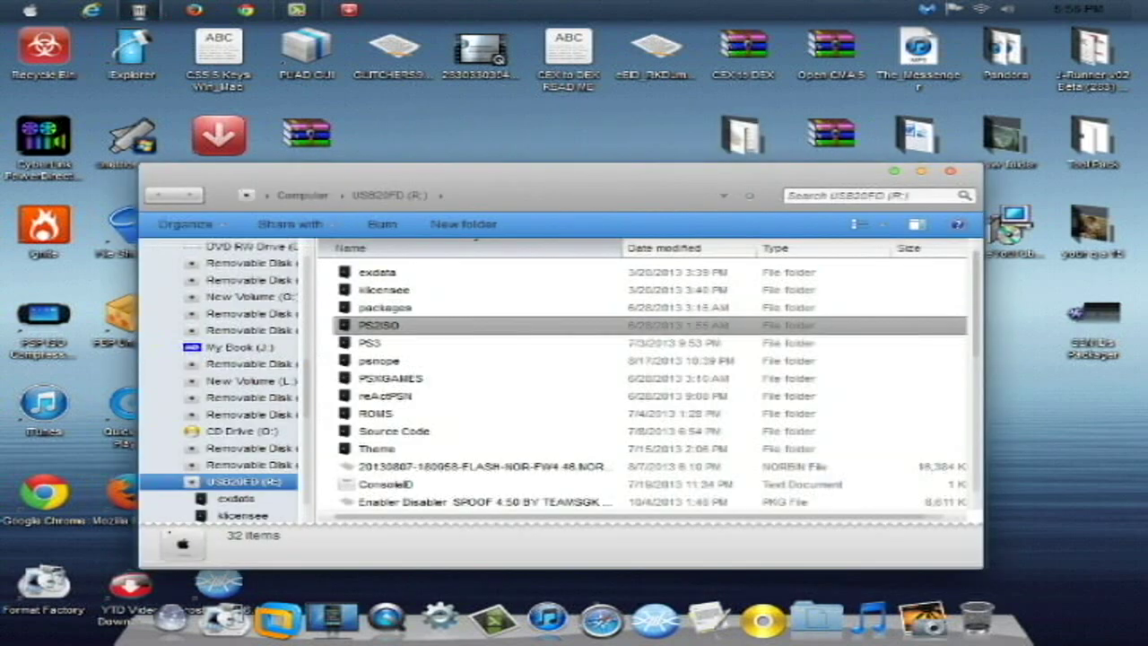
pyautogui.moveTo(448, 171); pyautogui.dragTo(639, 118)
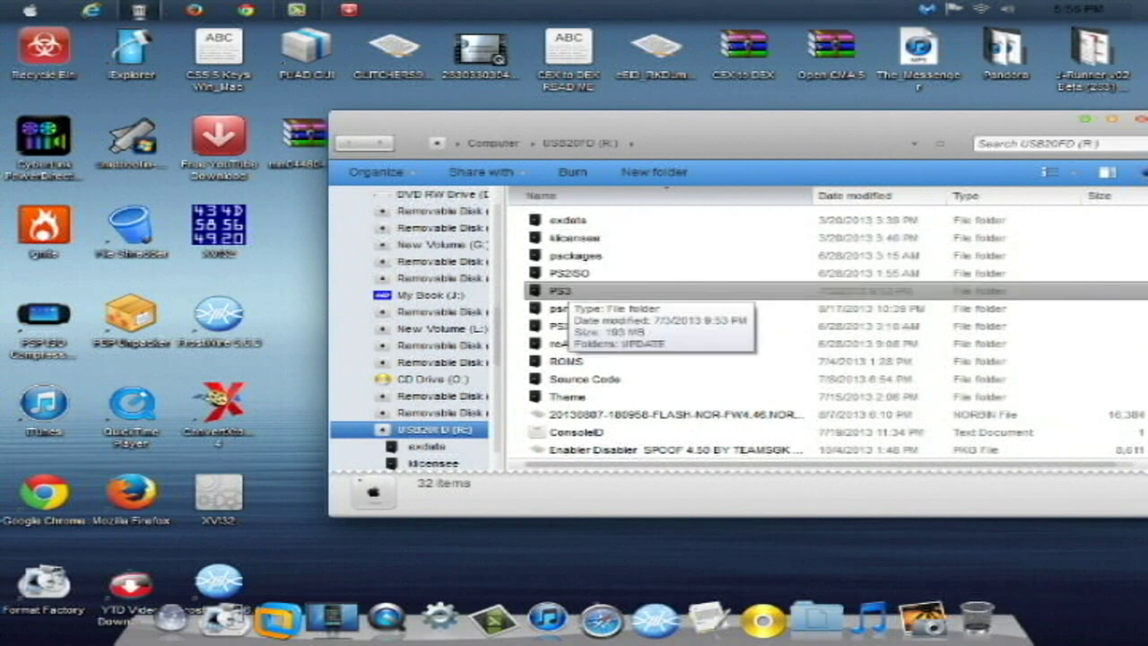
pyautogui.doubleClick(564, 292)
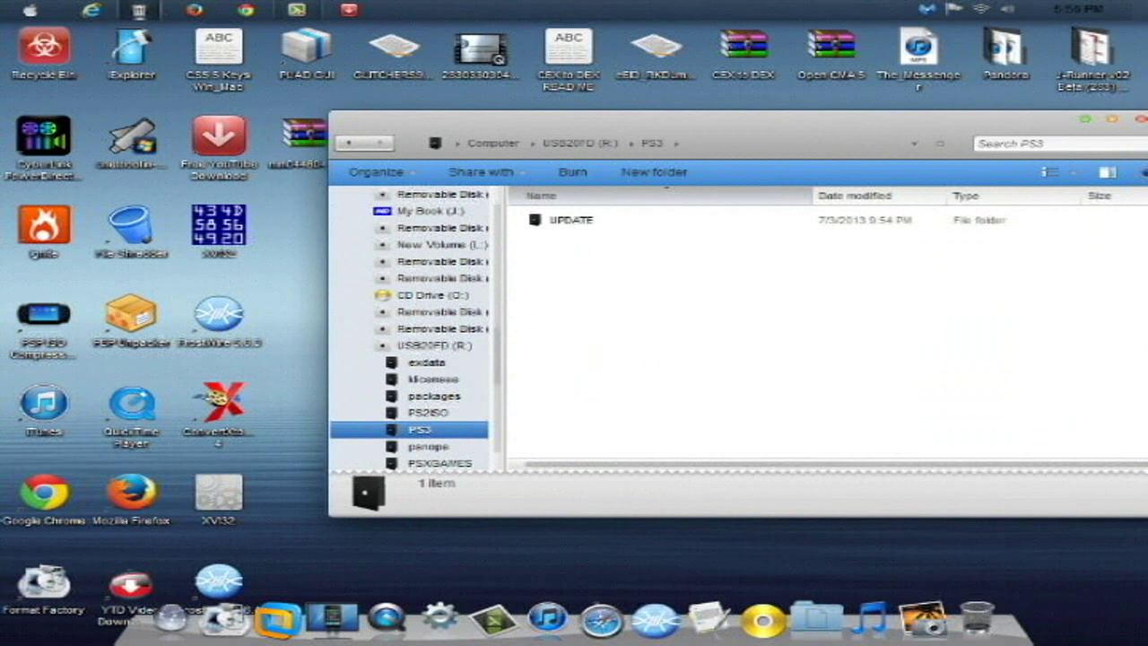
pyautogui.click(571, 220)
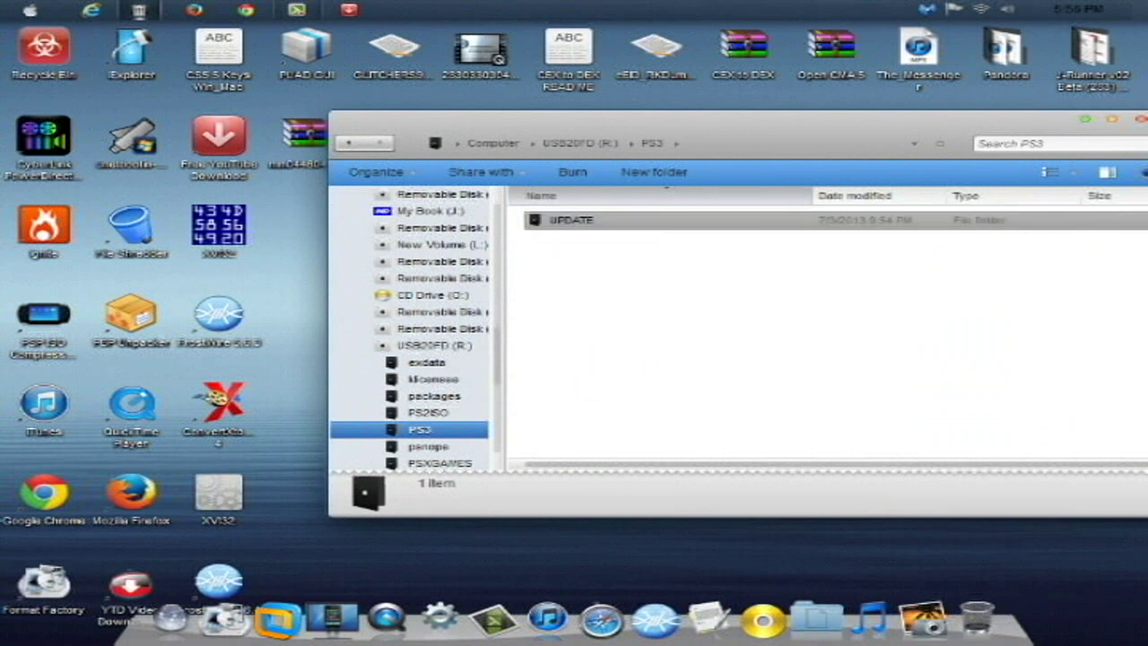
pyautogui.doubleClick(571, 219)
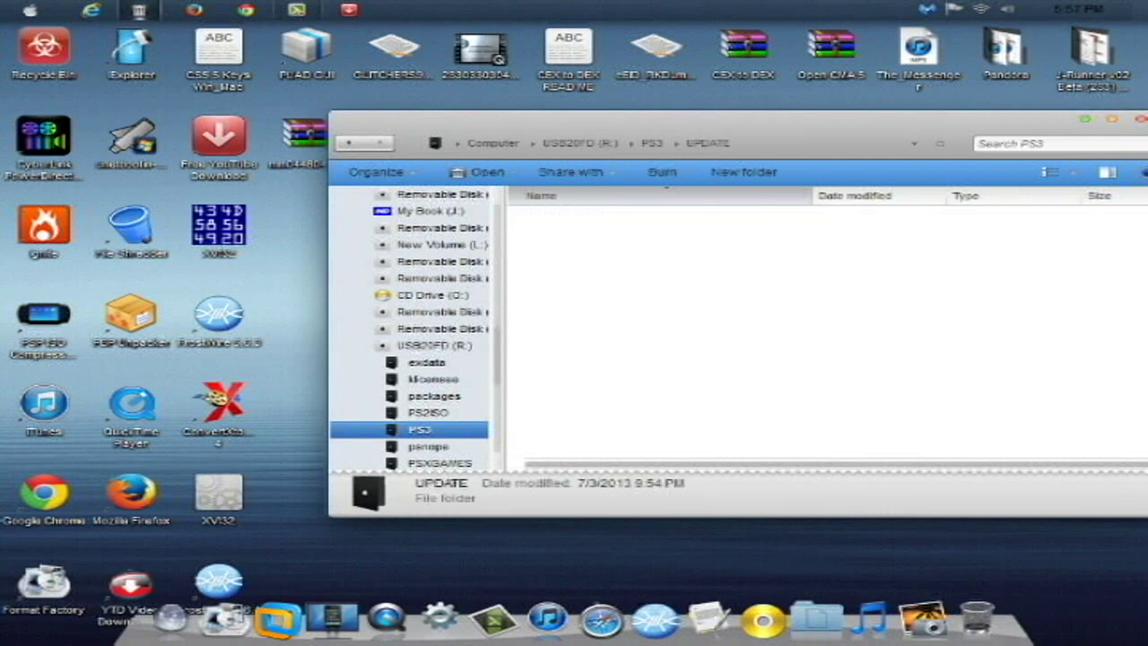
# Step: Permanently delete the old PS3UPDAT.PUP file from the USB drive's UPDATE folder
pyautogui.click(587, 220)
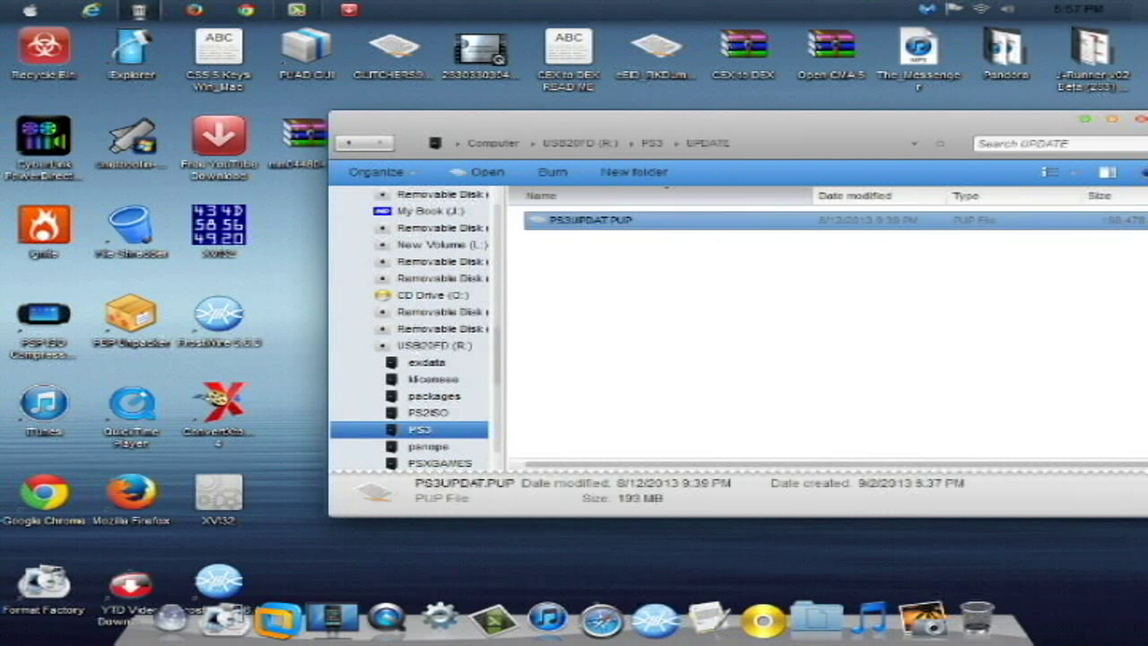
pyautogui.press('Delete')
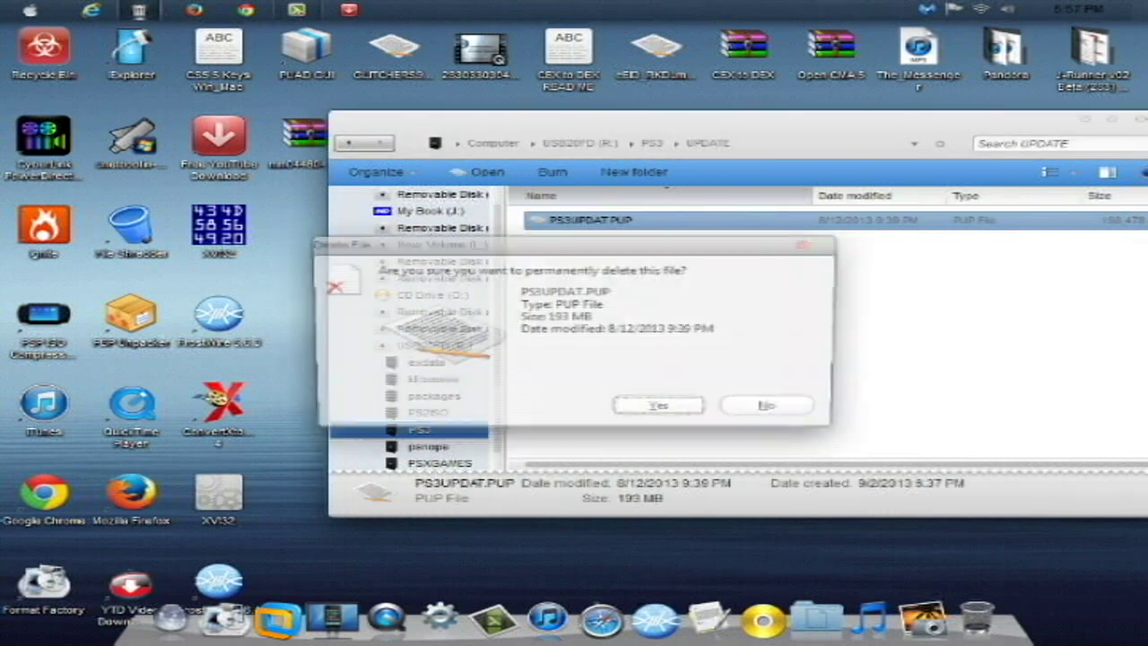
pyautogui.press('Return')
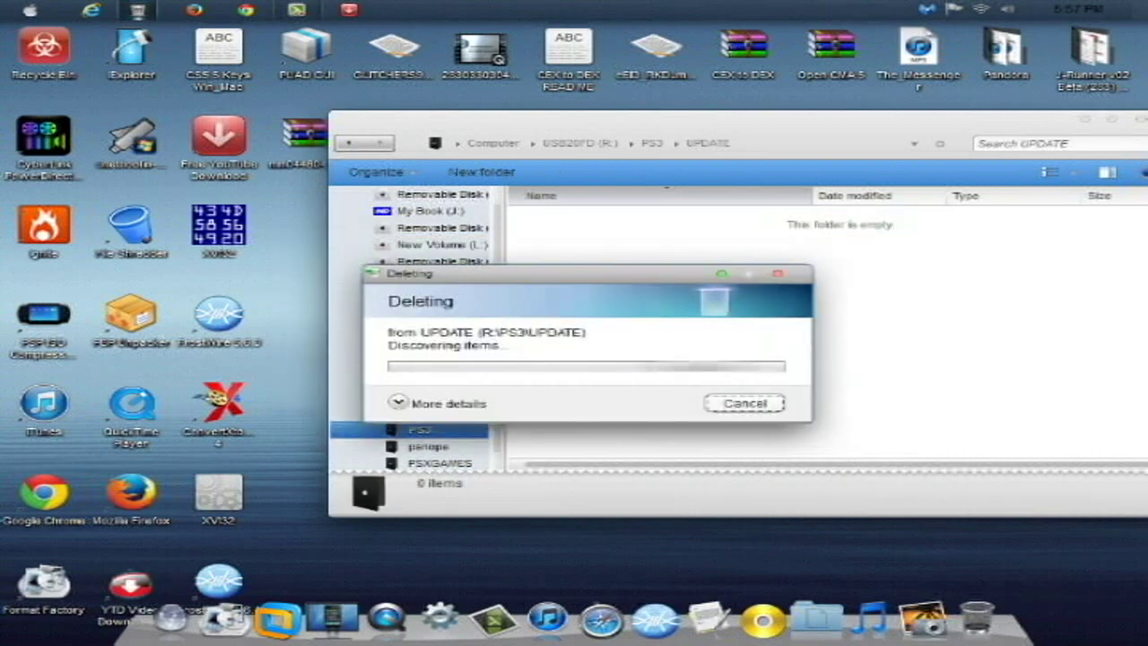
# Step: Copy FERROX_450_100.PUP from the desktop into the USB drive's PS3\UPDATE folder
pyautogui.moveTo(749, 121); pyautogui.dragTo(680, 206)
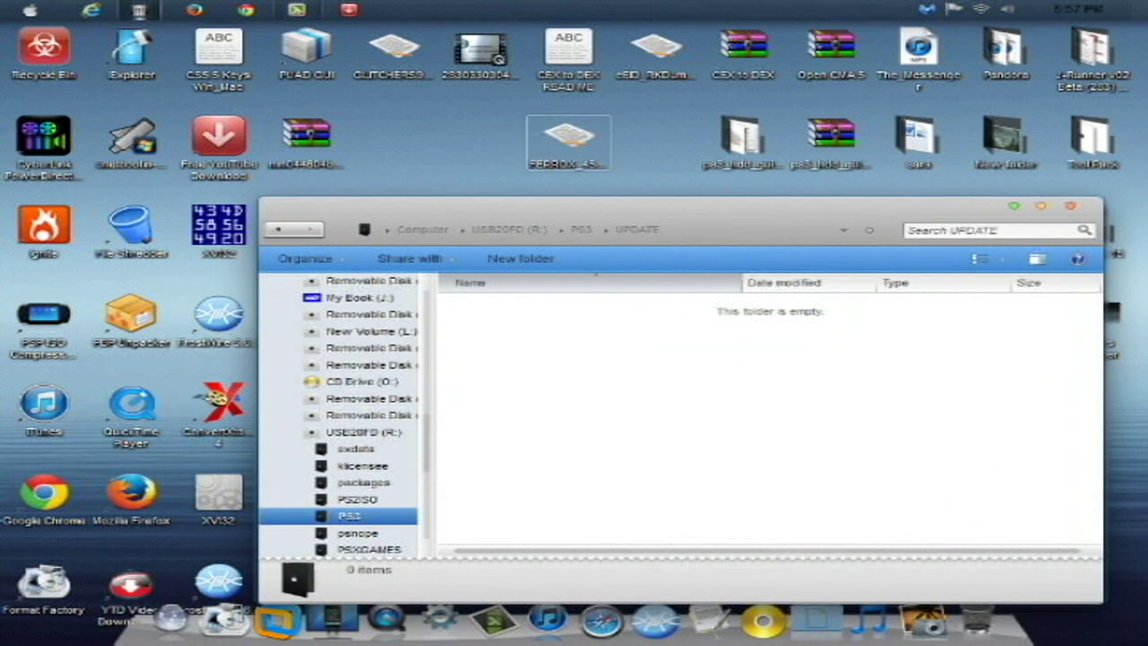
pyautogui.moveTo(569, 134); pyautogui.dragTo(538, 358)
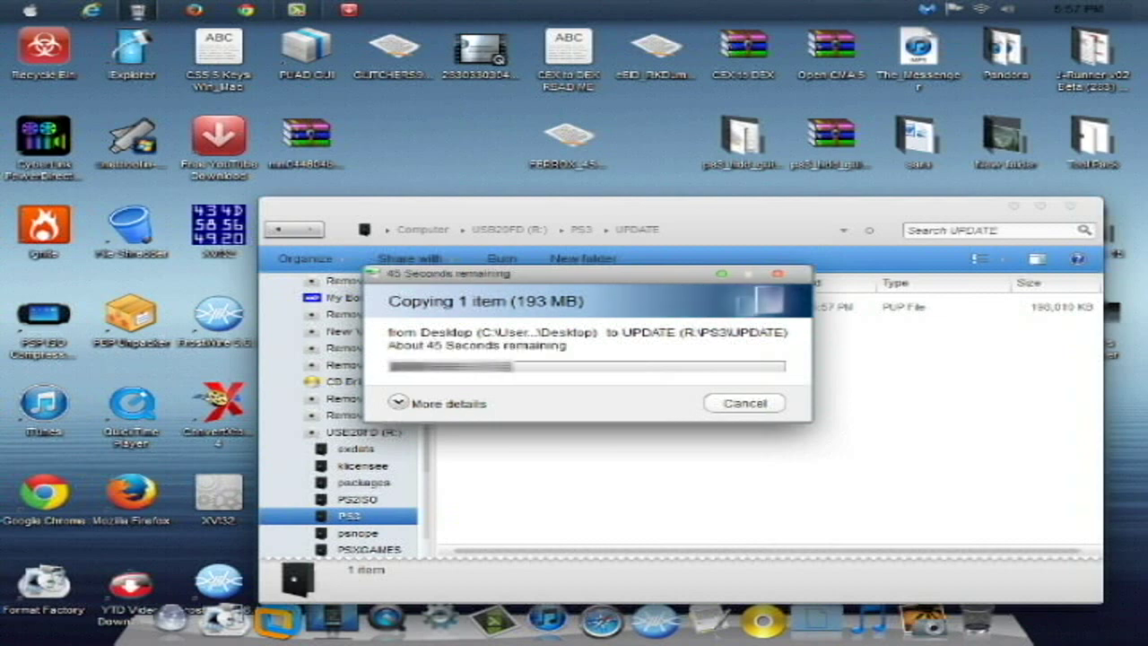
pyautogui.moveTo(467, 272); pyautogui.dragTo(542, 350)
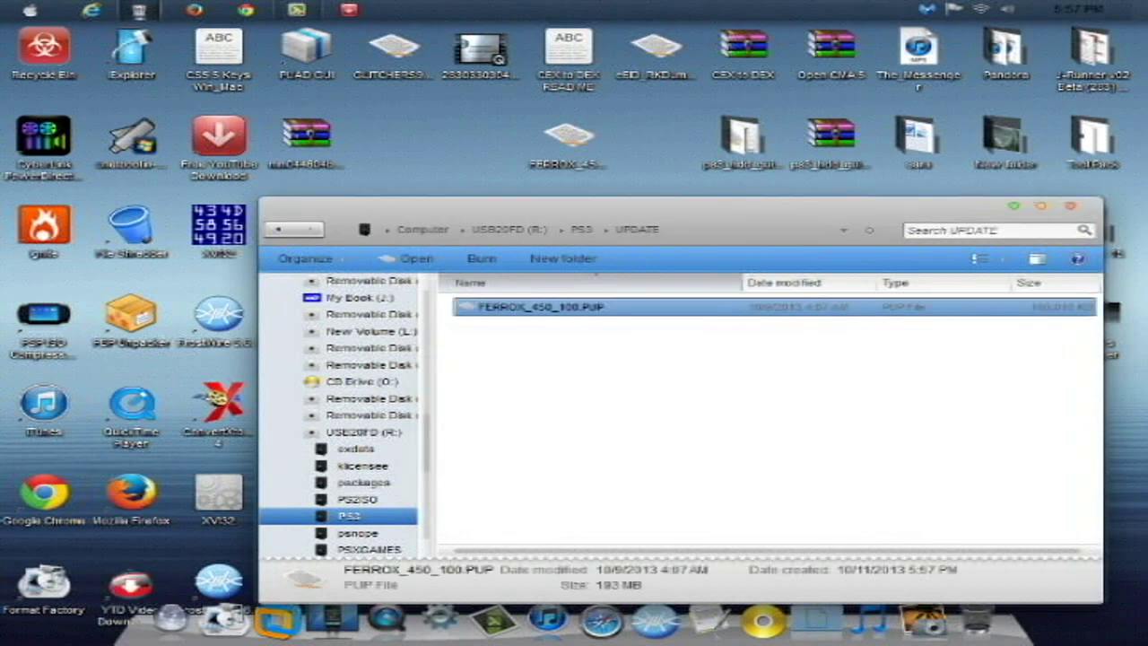
# Step: Rename the copied FERROX_450_100.PUP file as PS3UPDAT.PUP
pyautogui.press('F2')
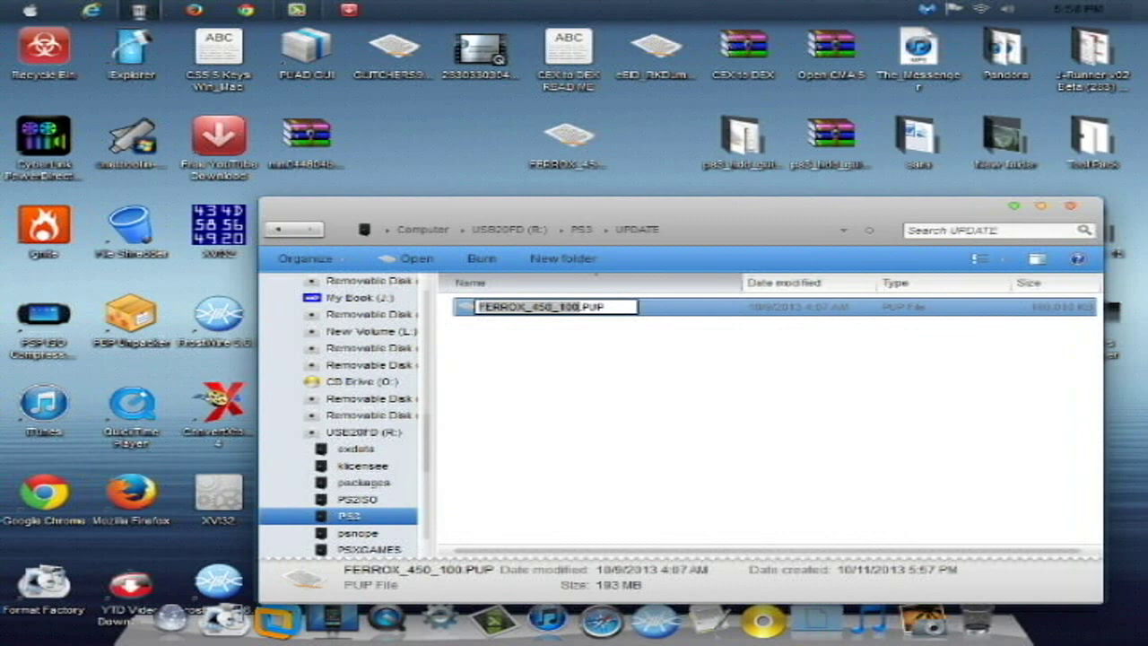
pyautogui.write('PS')
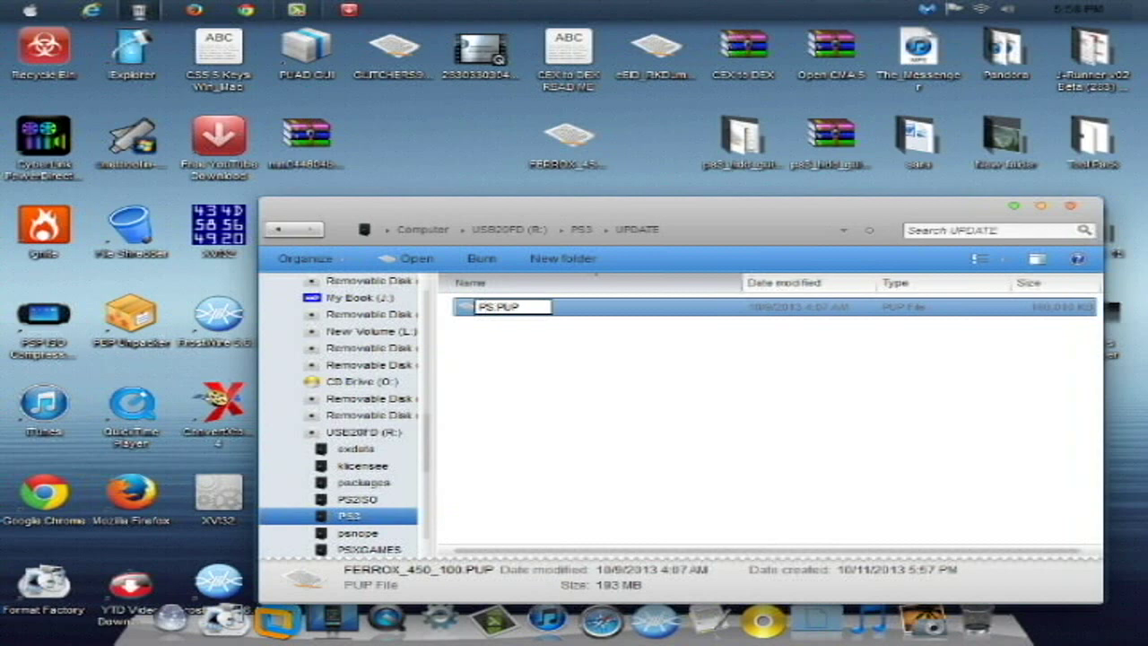
pyautogui.write('3UPDA')
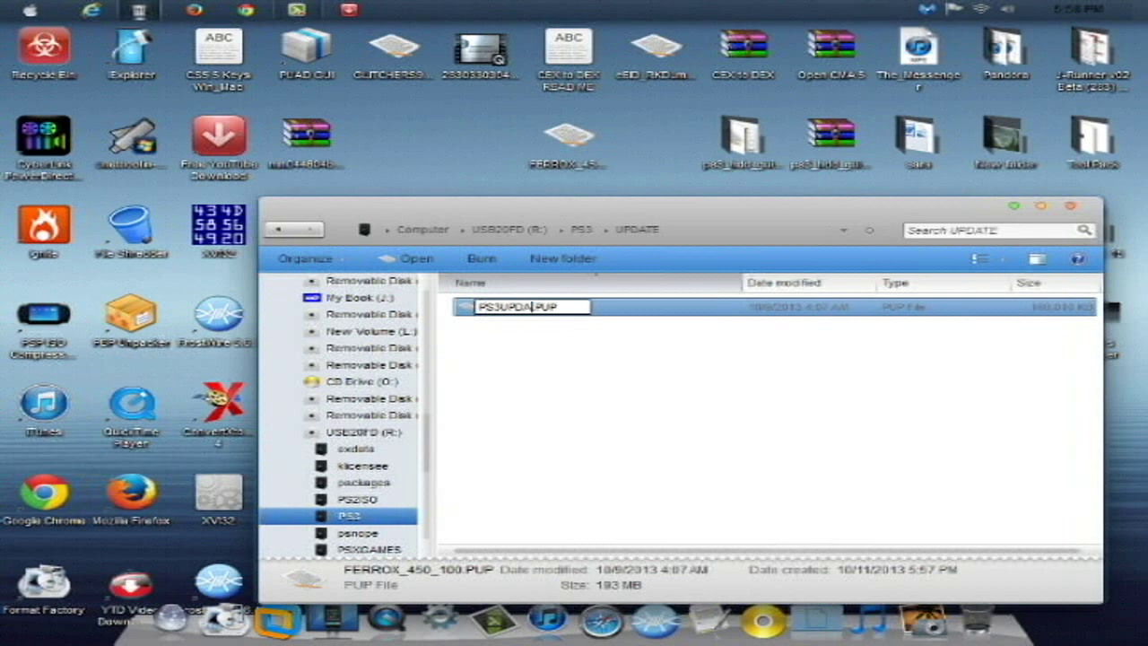
pyautogui.write('T')
pyautogui.press('Return')
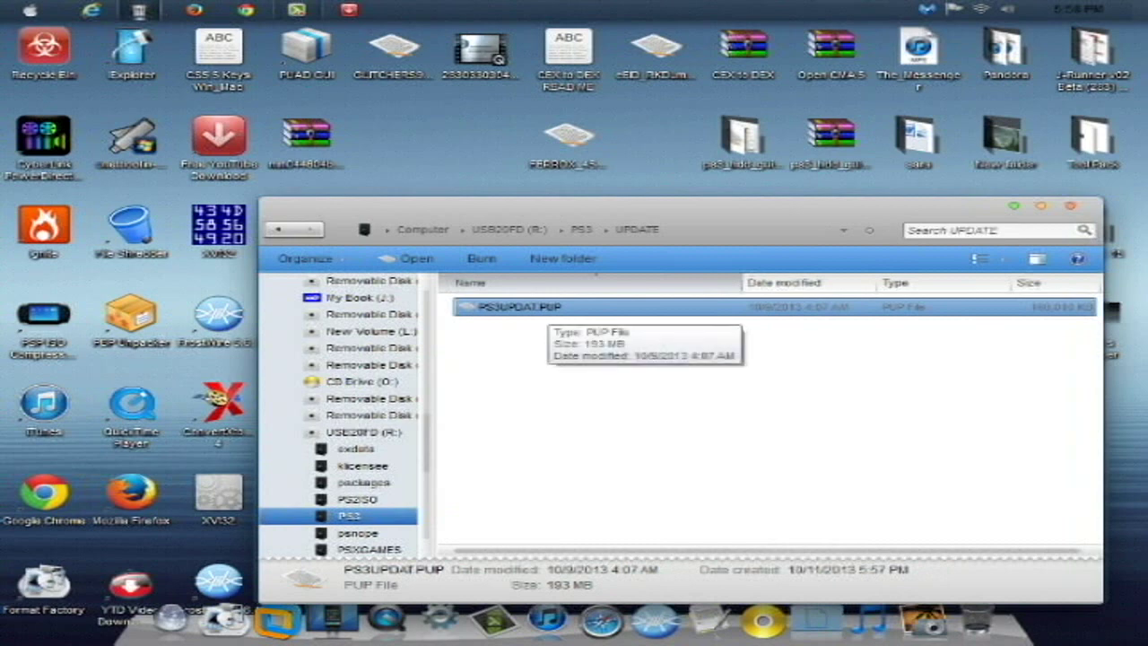
# Step: Go back up from the UPDATE folder through PS3 to the USB drive's root to review the folder structure
pyautogui.moveTo(628, 209); pyautogui.dragTo(576, 152)
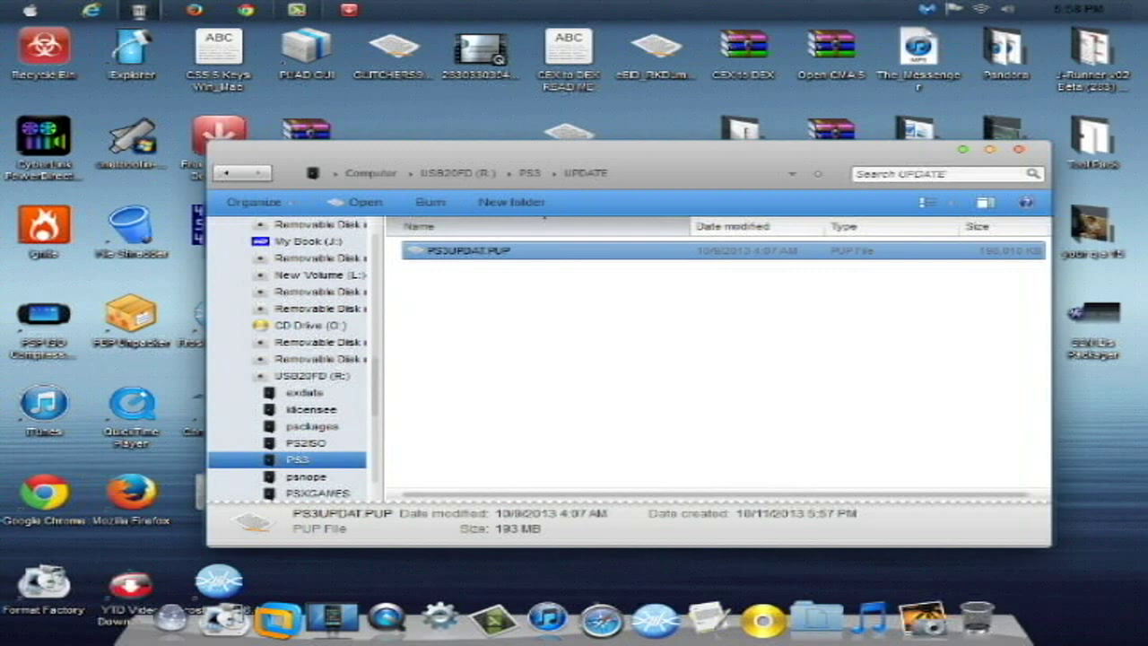
pyautogui.press('BackSpace')
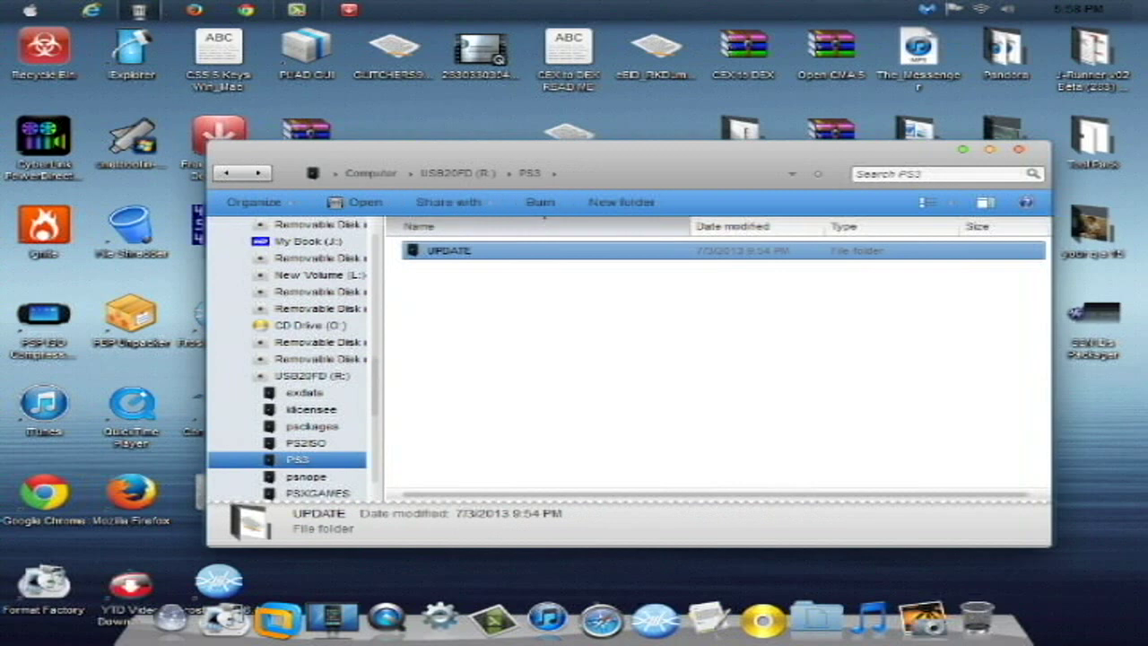
pyautogui.press('BackSpace')
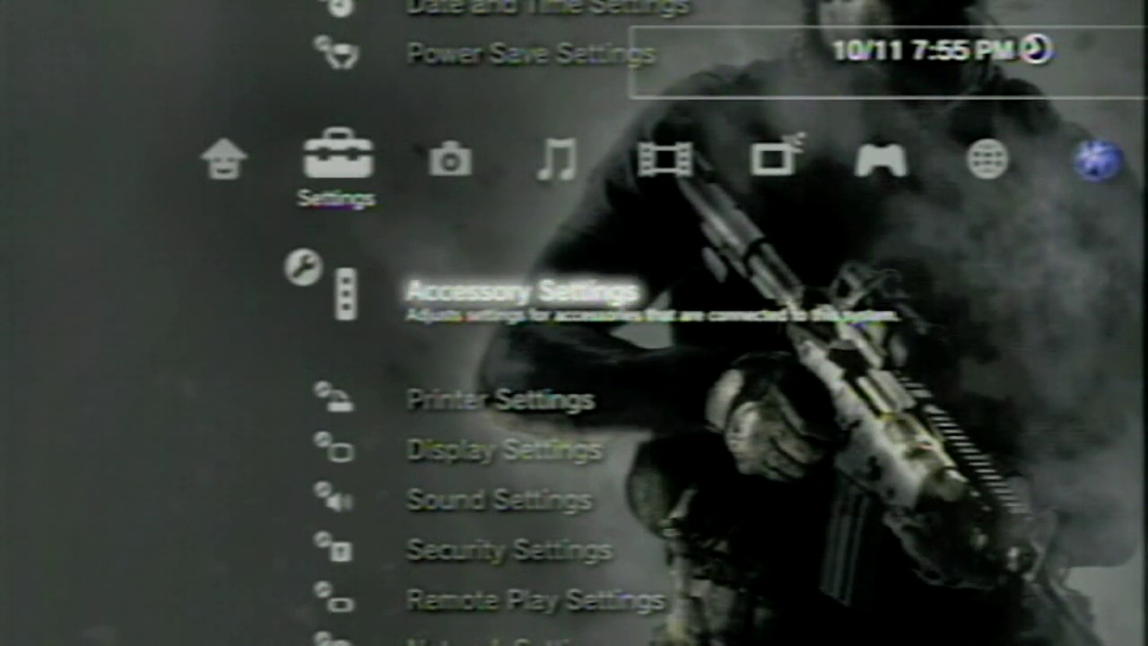
# Step: Switch to the PlayStation 3 and go to System Update in its Settings category
pyautogui.press('Up')
pyautogui.press('Up')
pyautogui.press('Up')
pyautogui.press('Up')
pyautogui.press('Up')
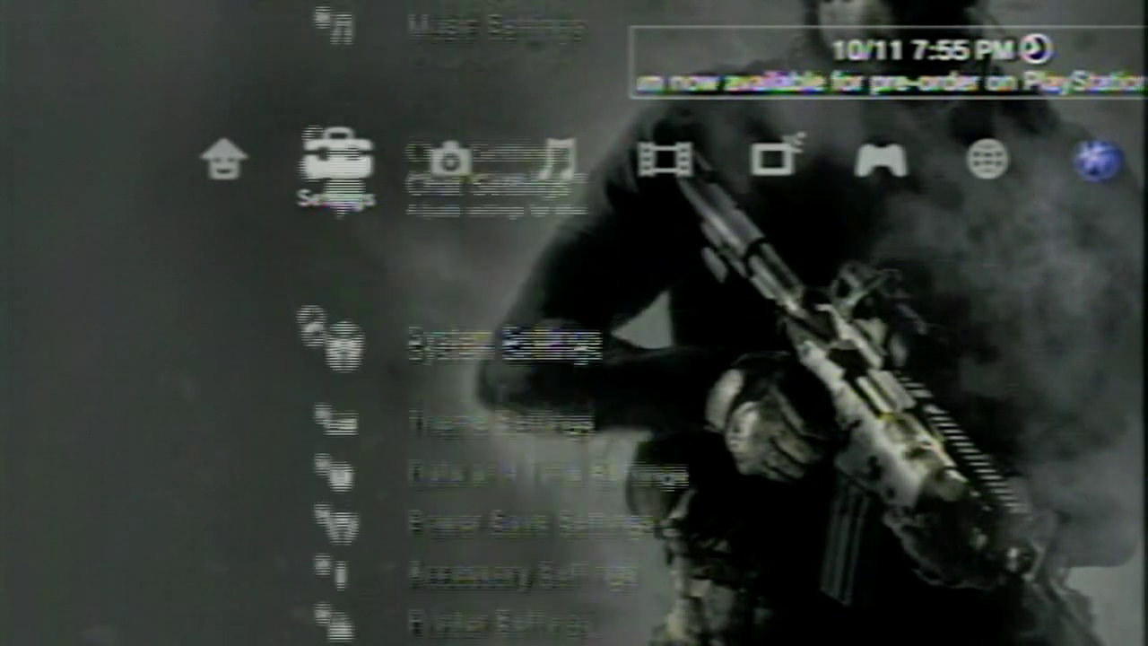
pyautogui.press('Up')
pyautogui.press('Up')
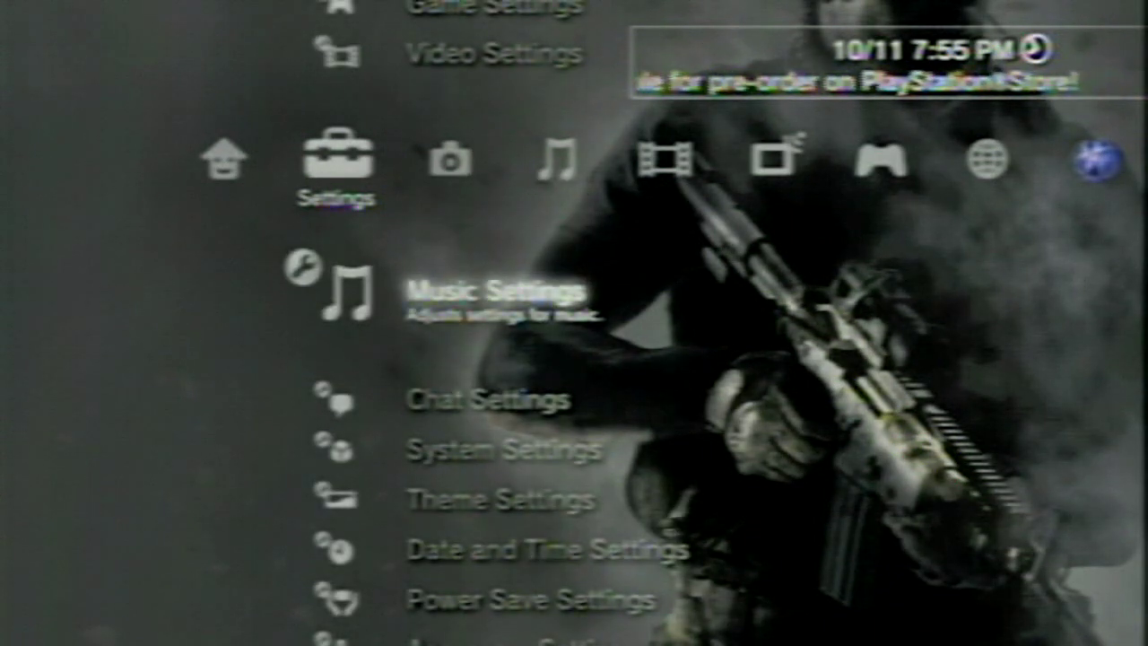
pyautogui.press('Up')
pyautogui.press('Up')
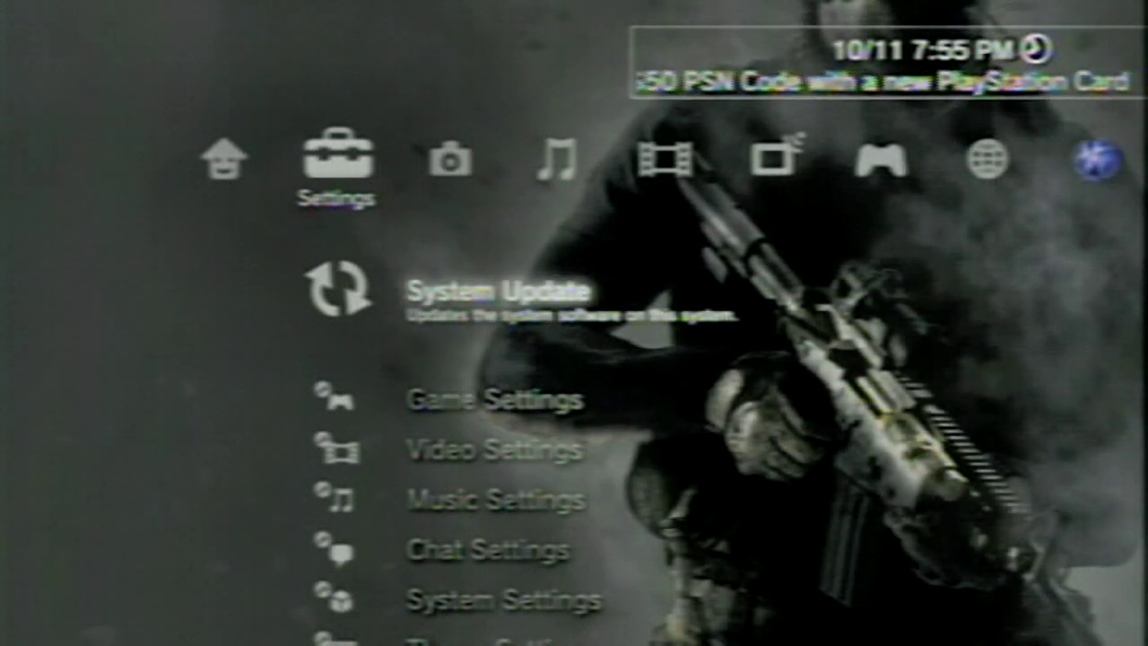
# Step: Start a system update via Storage Media using the 4.50 PS3UPDAT.PUP on the USB device, without saving update data on System Storage
pyautogui.press('Return')
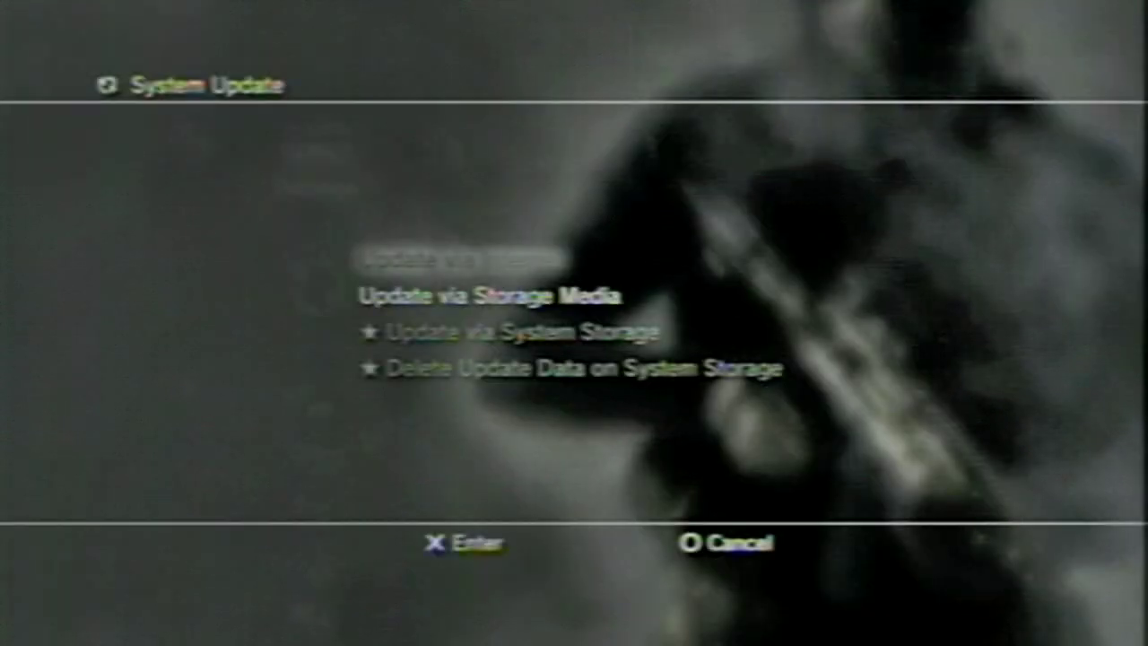
pyautogui.press('Return')
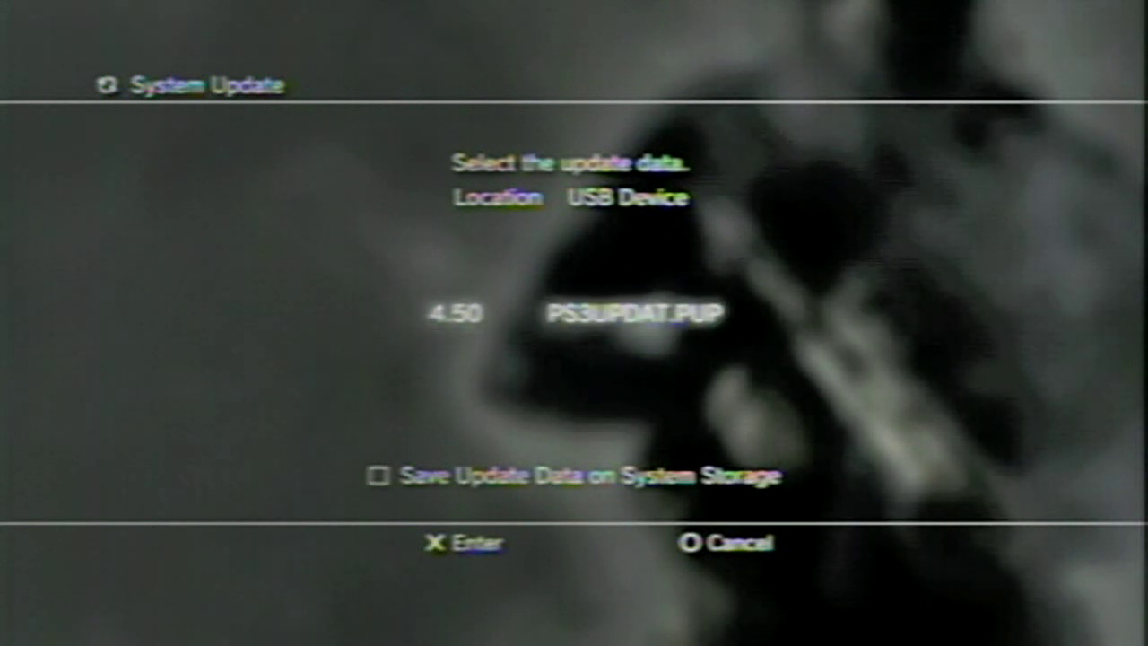
pyautogui.press('Return')
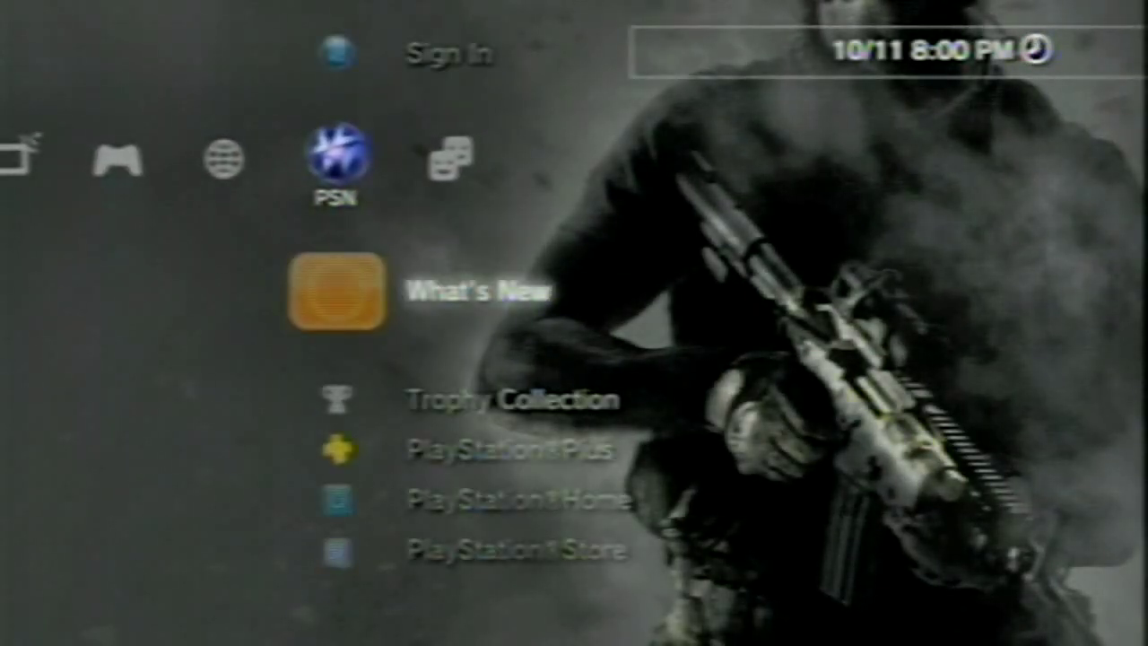
# Step: Go from the PSN category past Network to the Game category
pyautogui.press('Up')
pyautogui.press('Left')
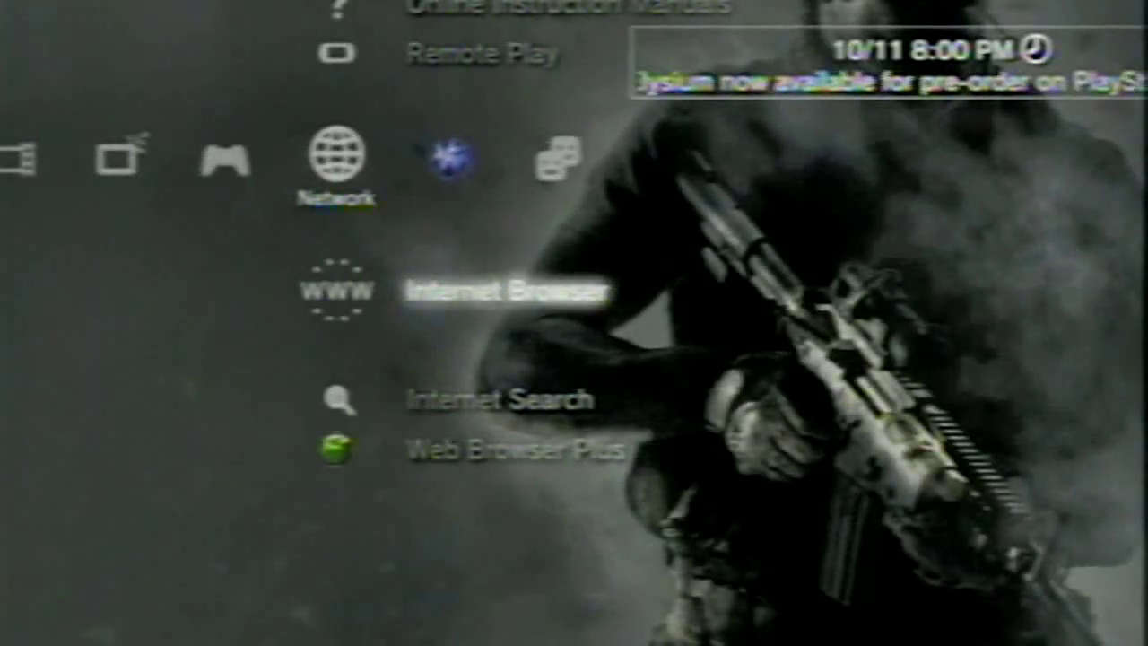
pyautogui.press('Up')
pyautogui.press('Right')
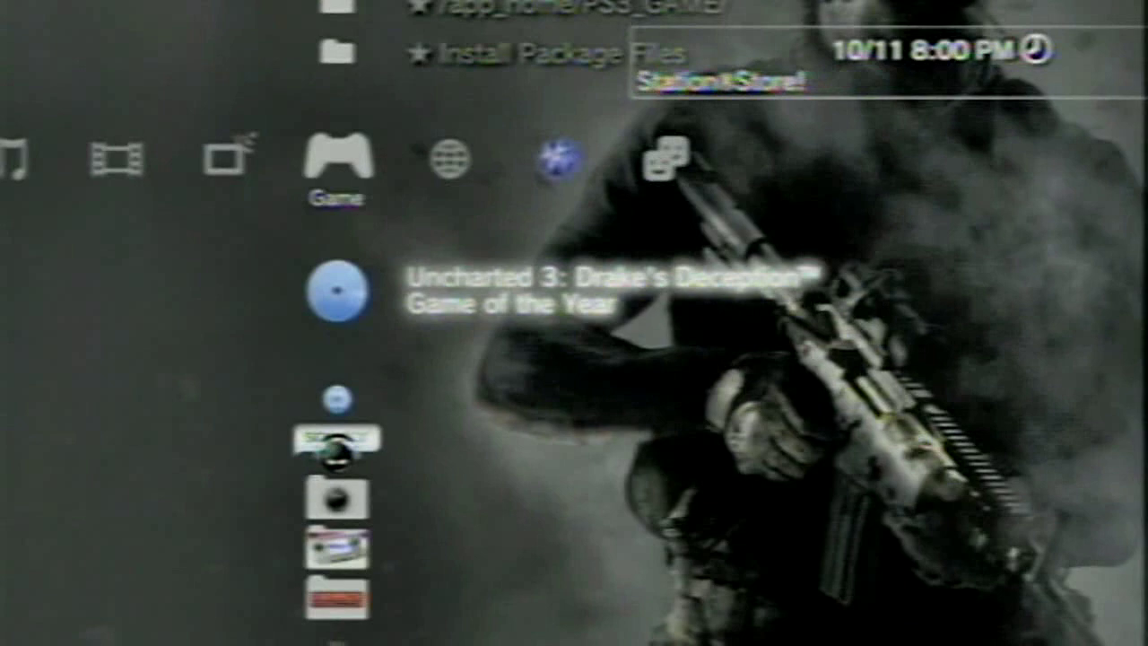
# Step: Browse the Game category's entries, including /app_home/PS3_GAME/, Install Package Files, and the Backup Managers, Tools and Emulators folders
pyautogui.press('Up')
pyautogui.press('Up')
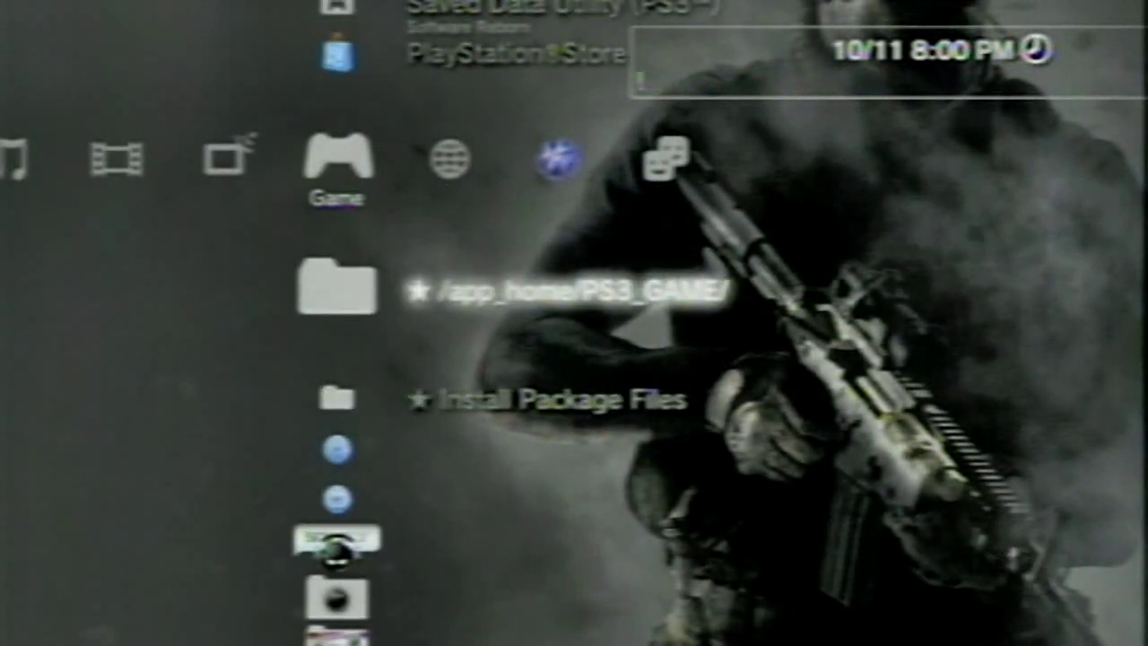
pyautogui.press('Up')
pyautogui.press('Up')
pyautogui.press('Up')
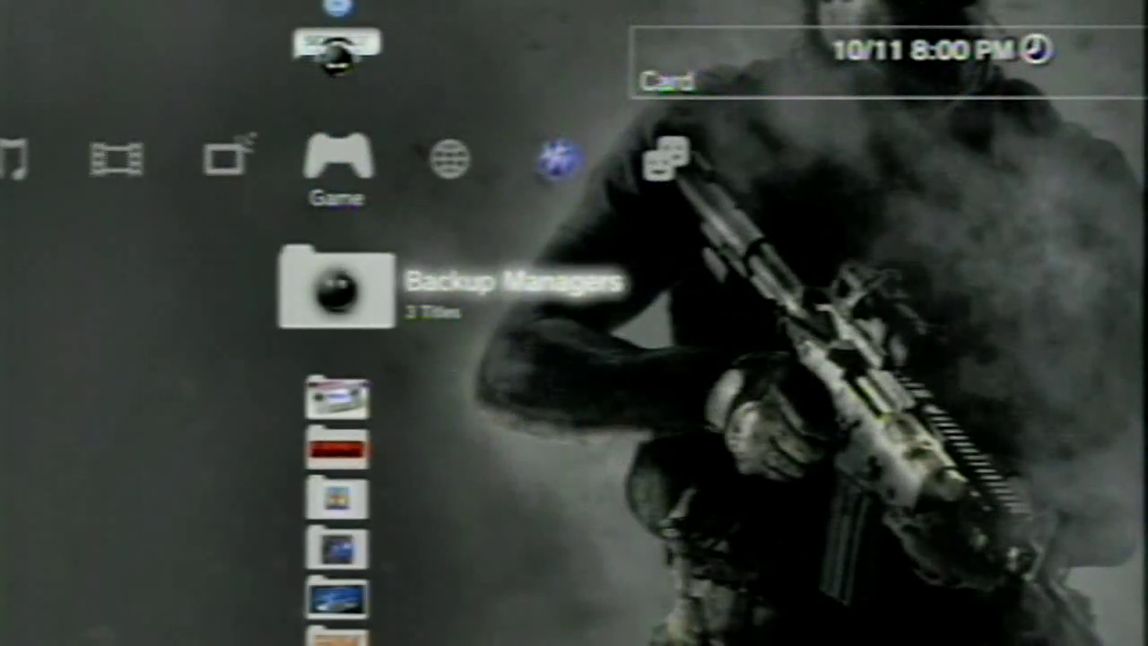
pyautogui.press('Down')
pyautogui.press('Down')
pyautogui.press('Down')
pyautogui.press('Down')
pyautogui.press('Down')
pyautogui.press('Down')
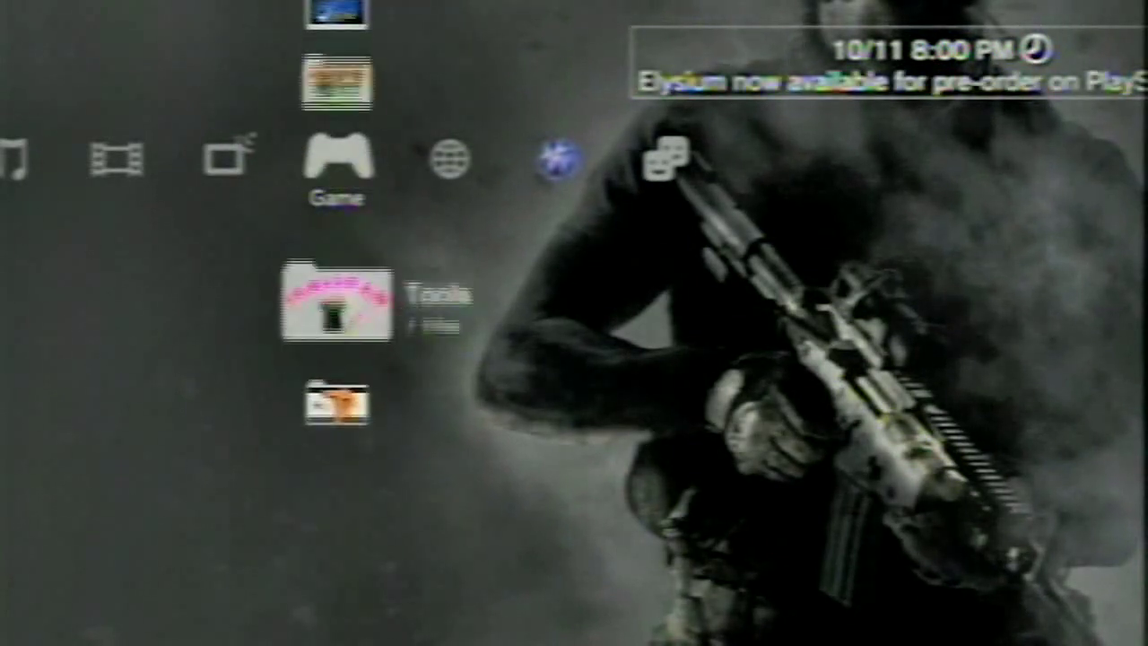
pyautogui.press('Up')
pyautogui.press('Up')
pyautogui.press('Up')
pyautogui.press('Up')
pyautogui.press('Up')
pyautogui.press('Up')
pyautogui.press('Up')
pyautogui.press('Up')
pyautogui.press('Up')
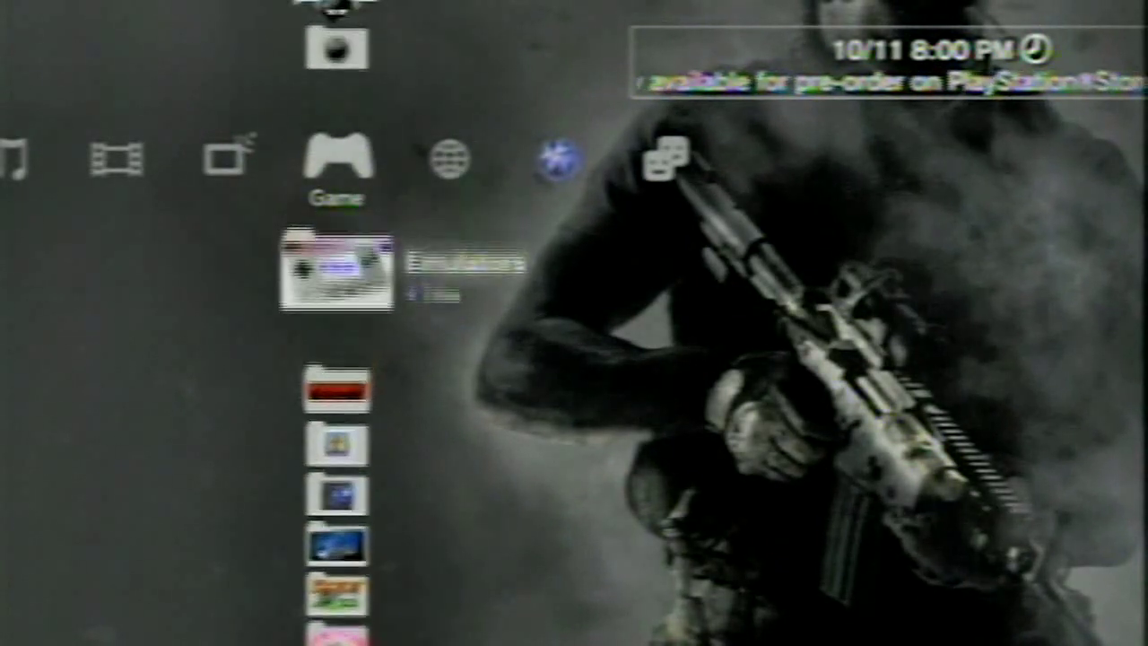